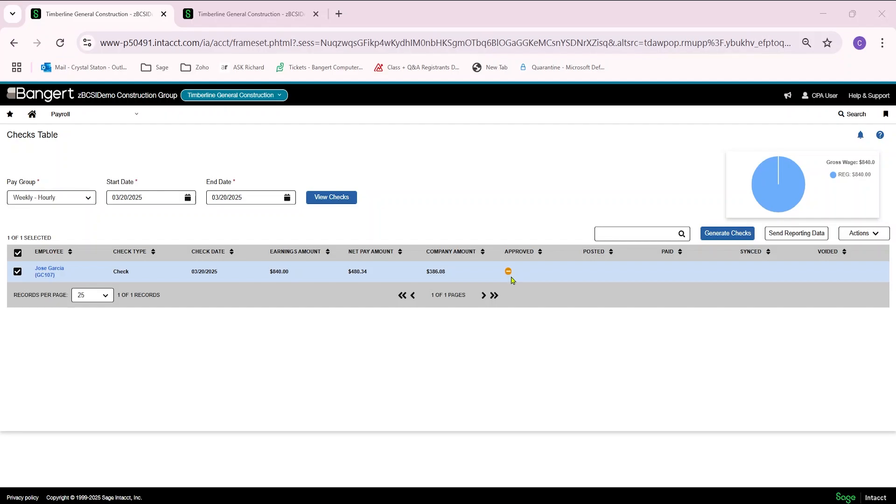
# - Review the tax amounts in the employee's pending 03/20/2025 check and return to the checks table
pyautogui.click(39, 271)
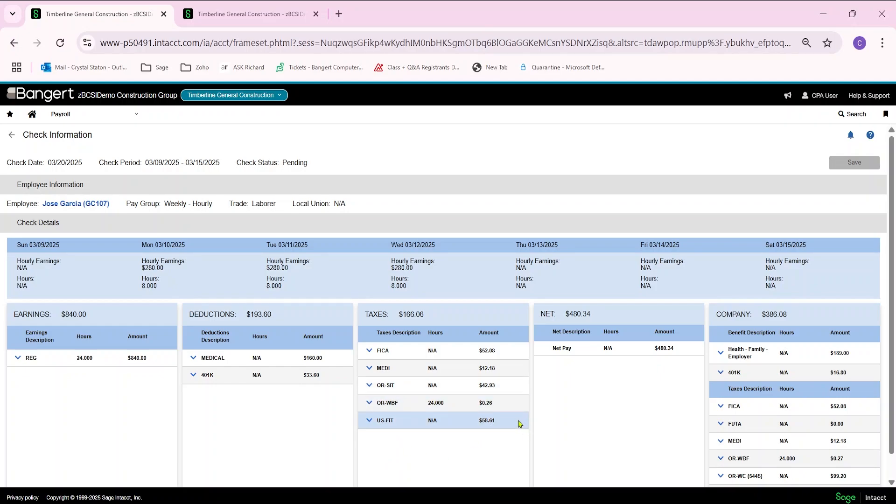
pyautogui.click(8, 134)
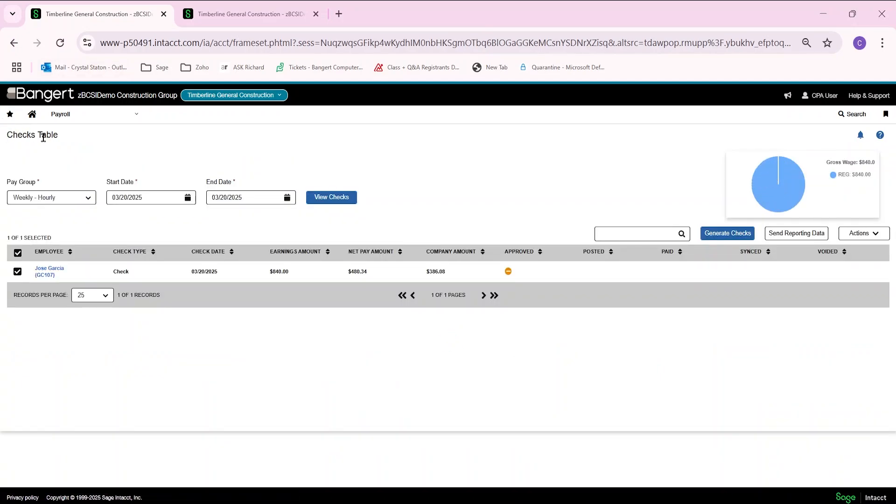
# - Set the allowances to 999 in the employee's federal withholding record effective 03/19/2008 and save the change
pyautogui.click(201, 14)
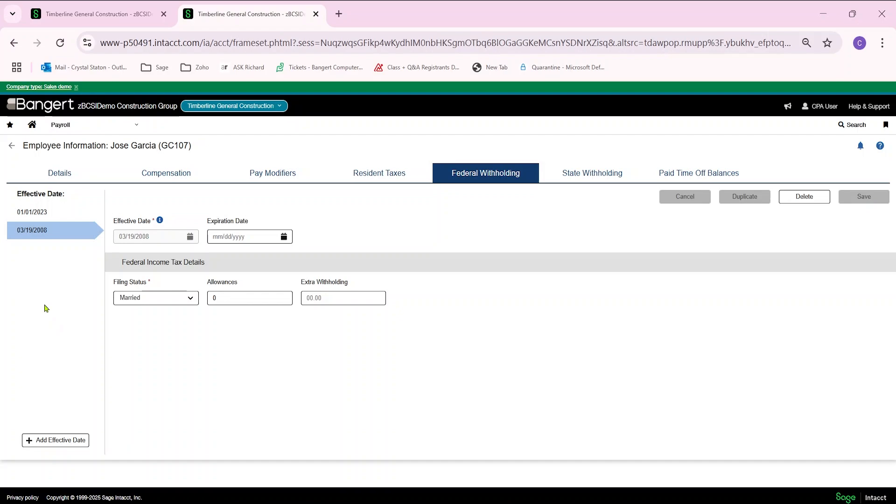
pyautogui.click(217, 300)
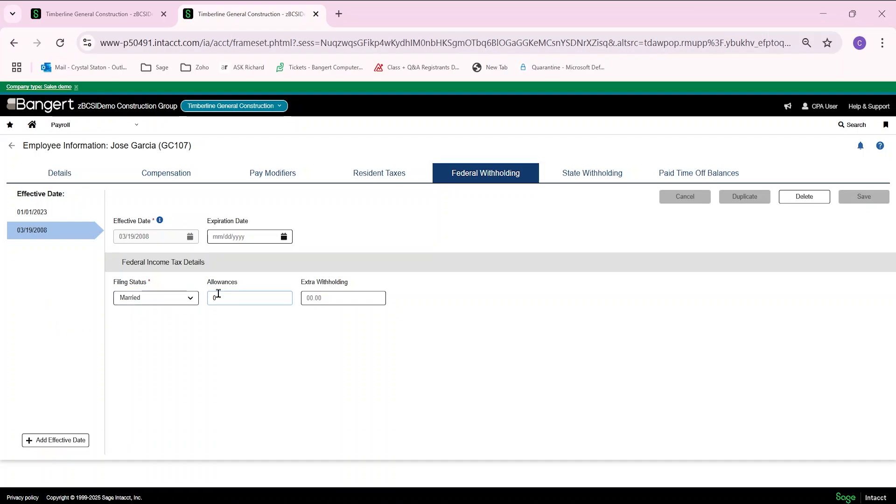
pyautogui.write('99')
pyautogui.click(262, 315)
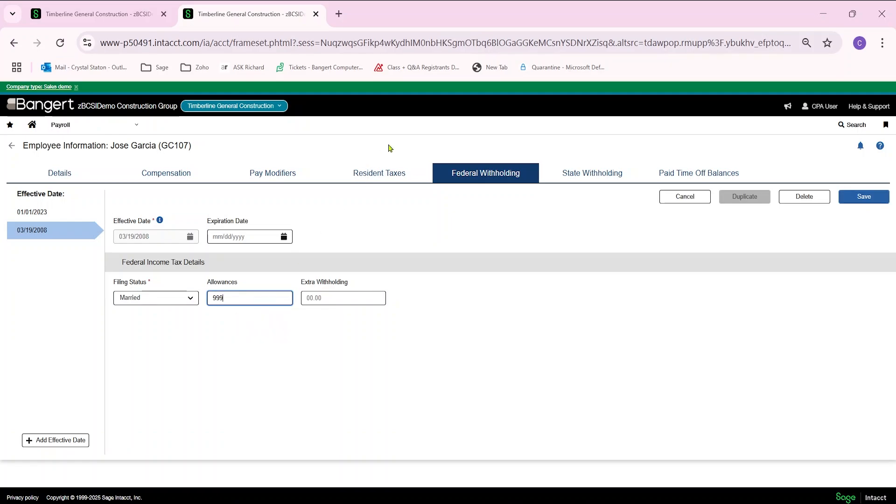
pyautogui.click(859, 198)
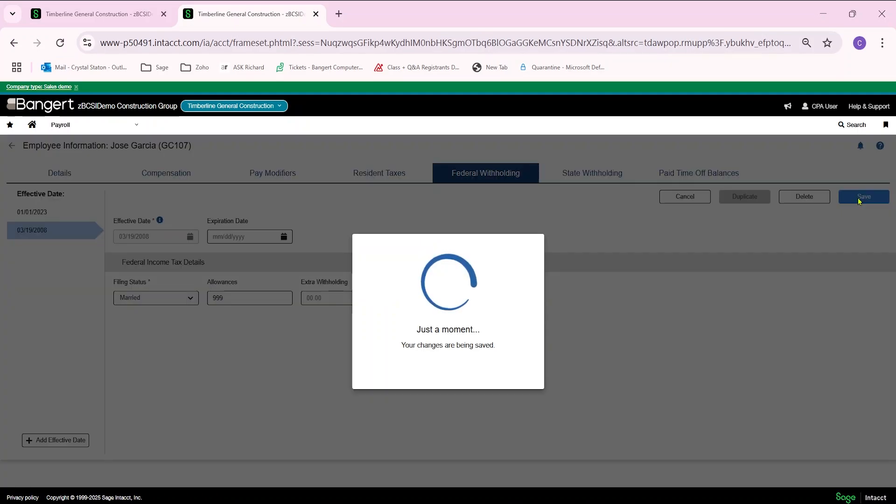
pyautogui.click(450, 367)
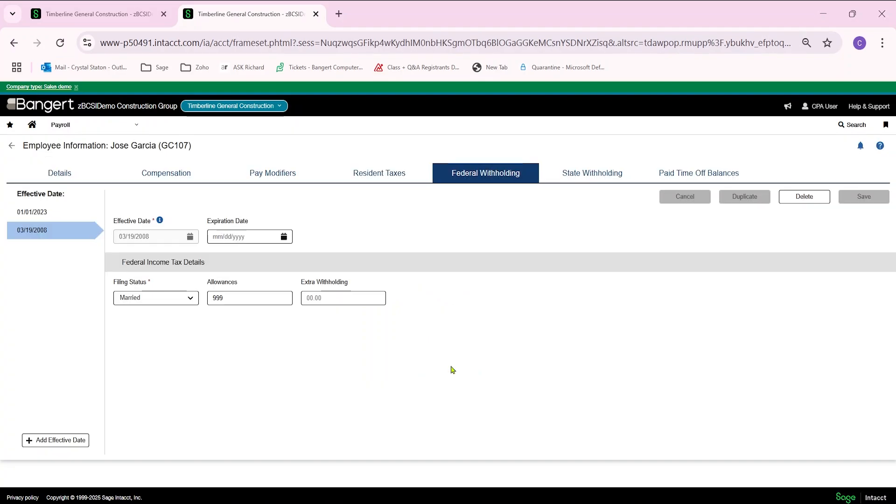
# - Set the dependent amount to 99,999,999.00 in the federal withholding record effective 01/01/2023 and save it
pyautogui.click(28, 214)
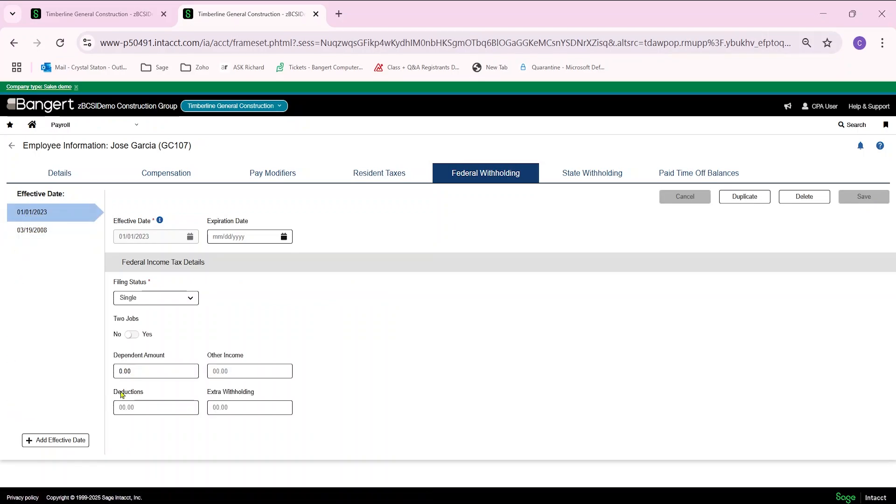
pyautogui.click(141, 371)
pyautogui.write('99999999')
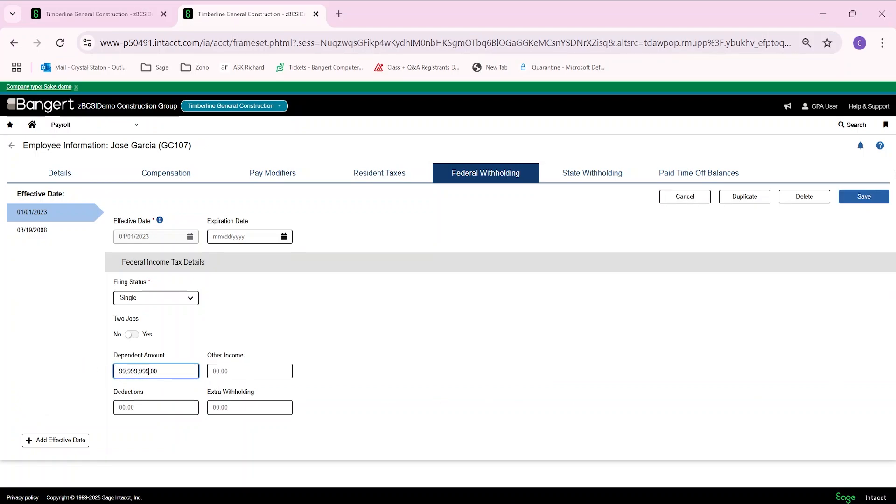
pyautogui.click(873, 200)
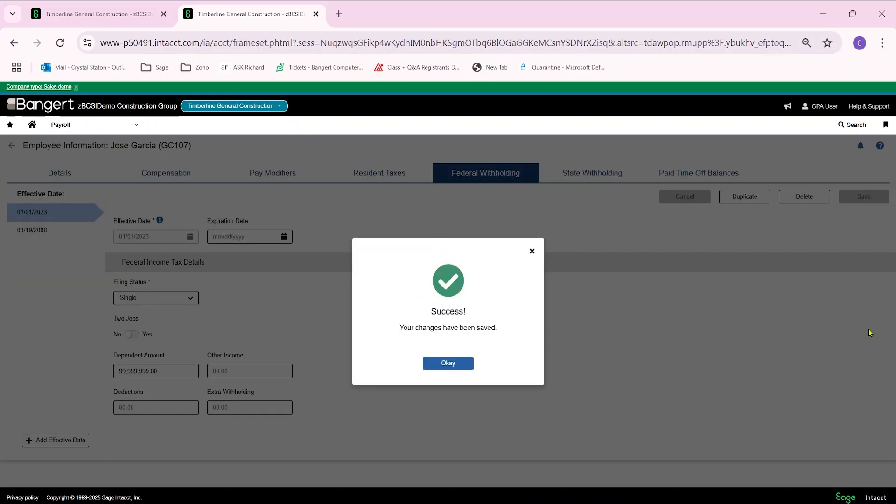
pyautogui.click(454, 365)
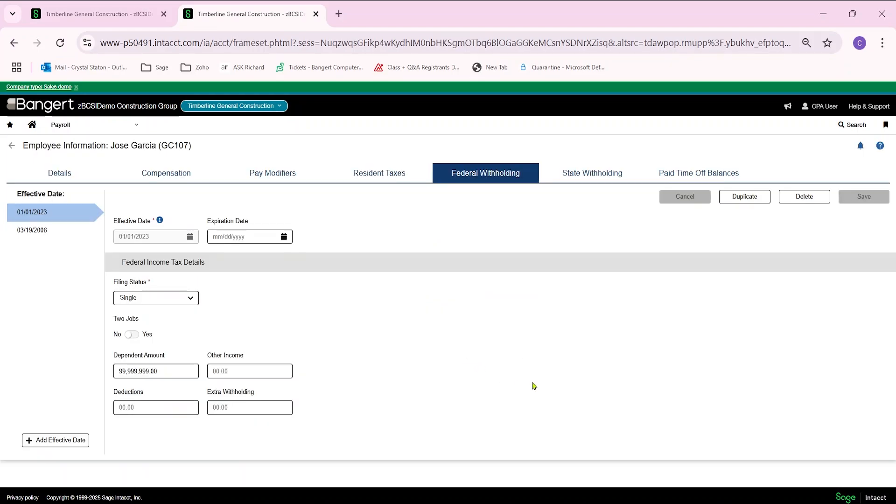
# - Recalculate the selected 03/20/2025 check and review the US-FIT amount in its details
pyautogui.click(117, 17)
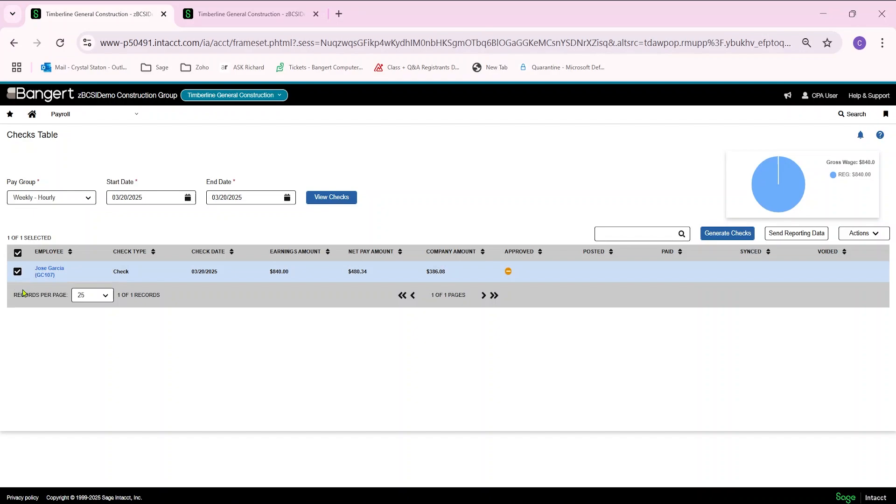
pyautogui.click(877, 237)
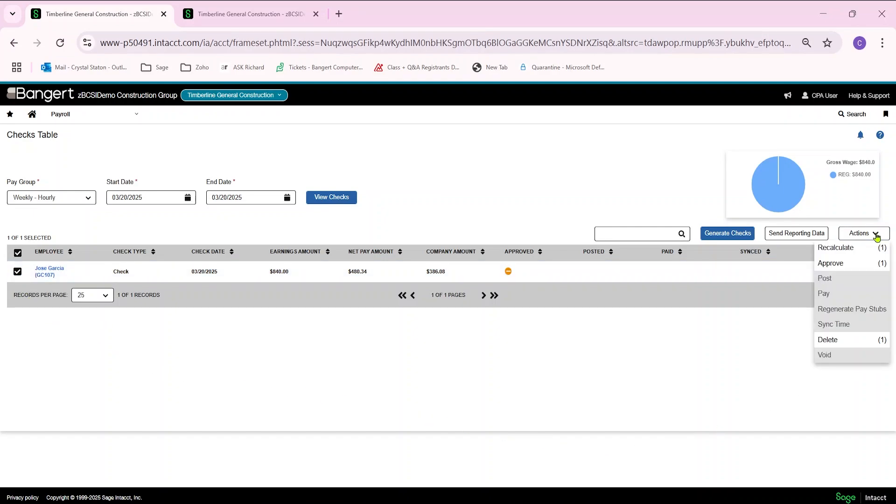
pyautogui.click(847, 250)
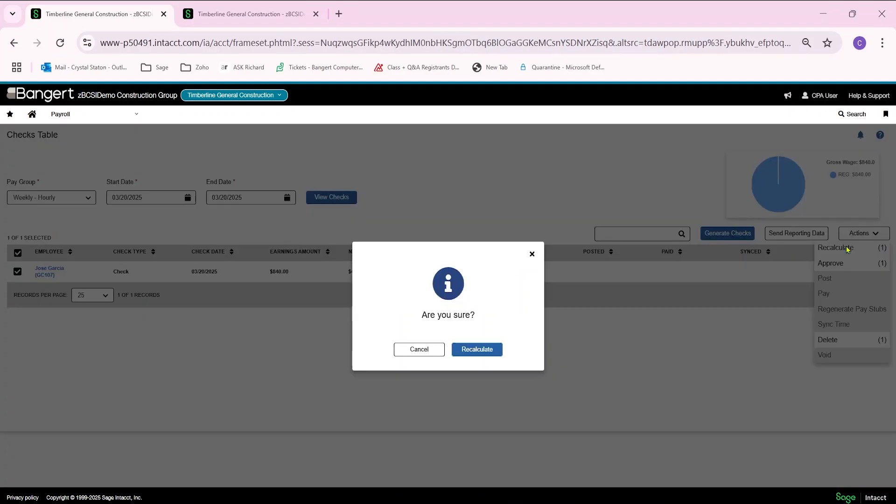
pyautogui.click(457, 351)
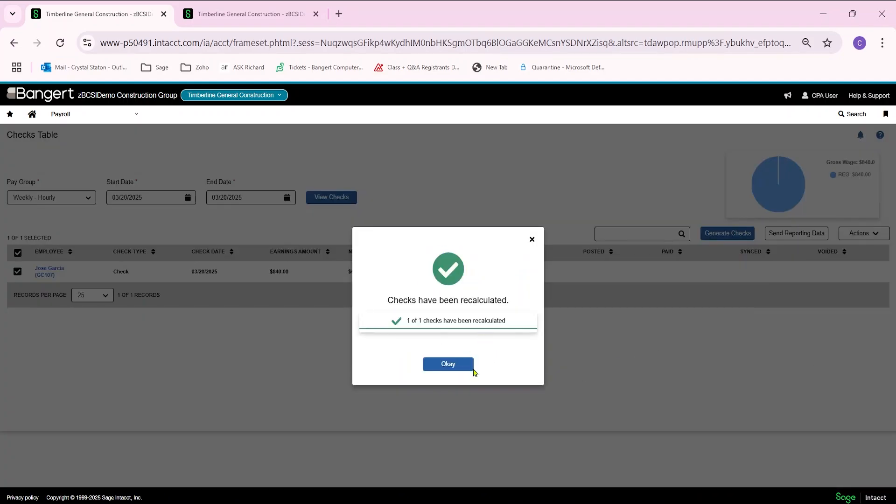
pyautogui.click(449, 365)
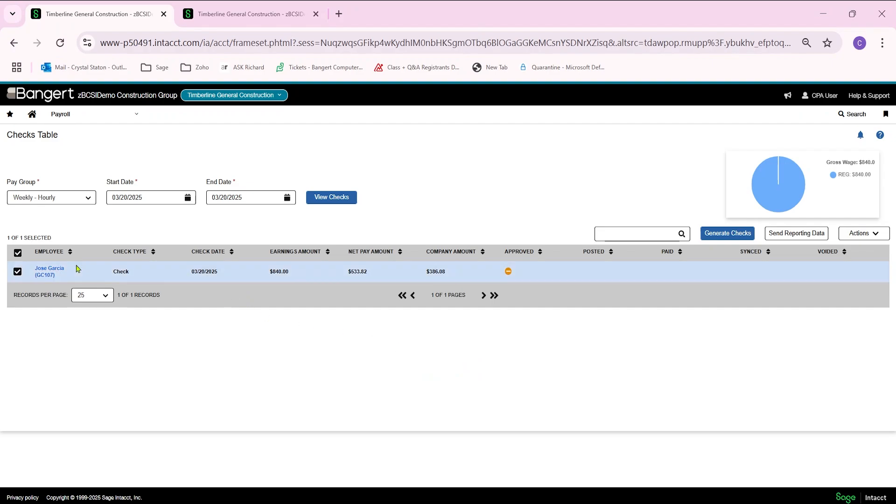
pyautogui.click(48, 270)
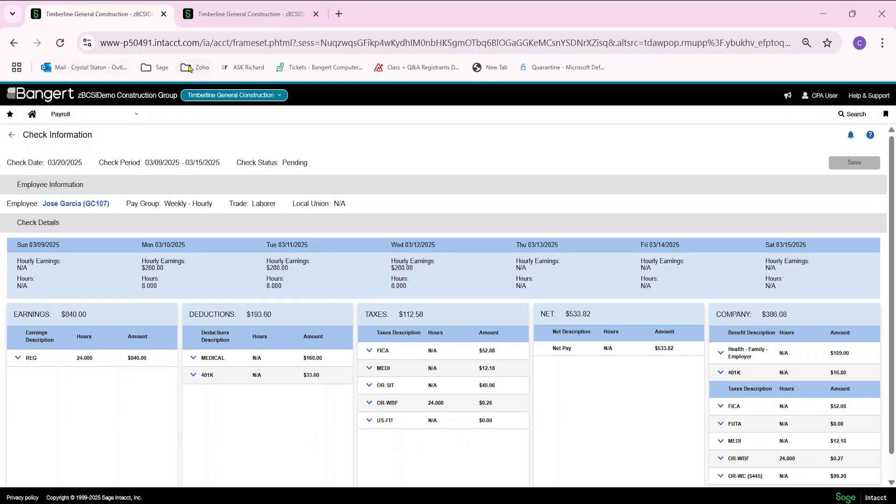
pyautogui.click(11, 134)
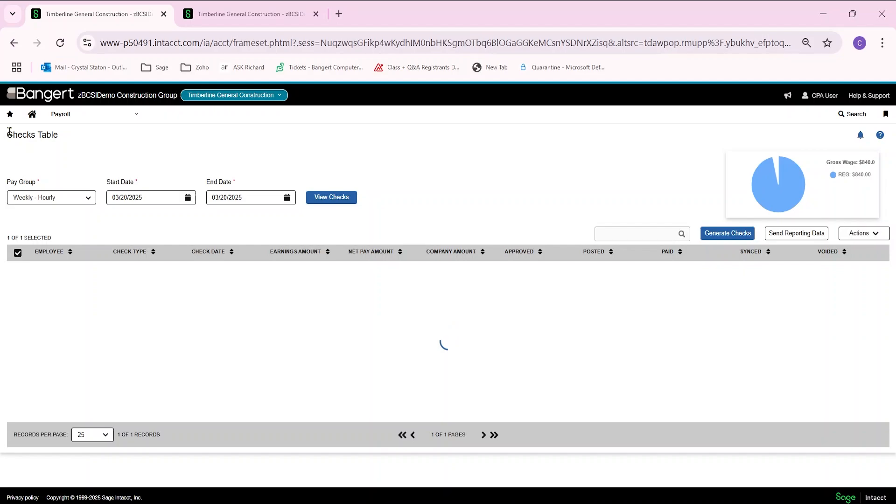
# - Set the number of allowances to 999 in the employee's OR-SIT state withholding effective 03/19/2008 and save it
pyautogui.click(257, 11)
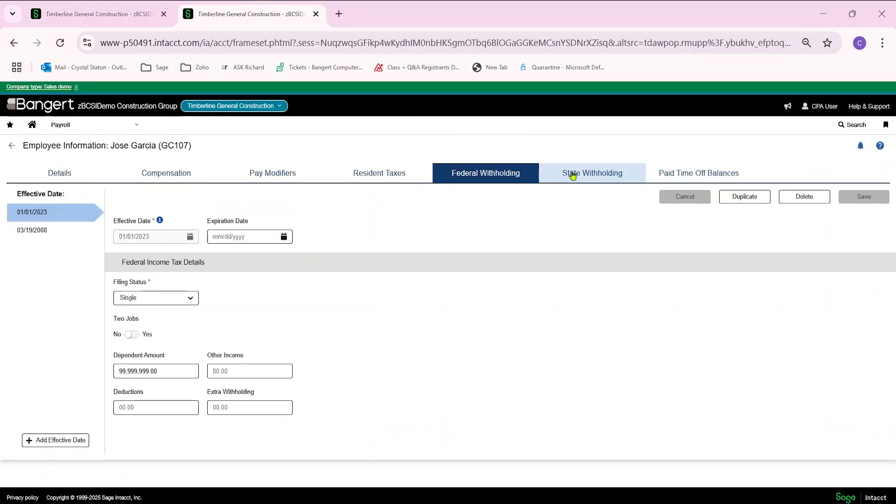
pyautogui.click(573, 176)
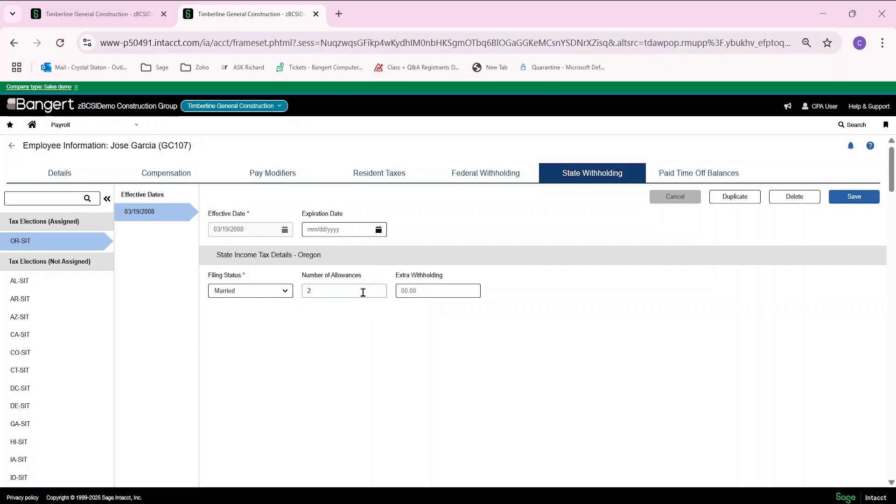
pyautogui.moveTo(363, 293); pyautogui.dragTo(296, 286)
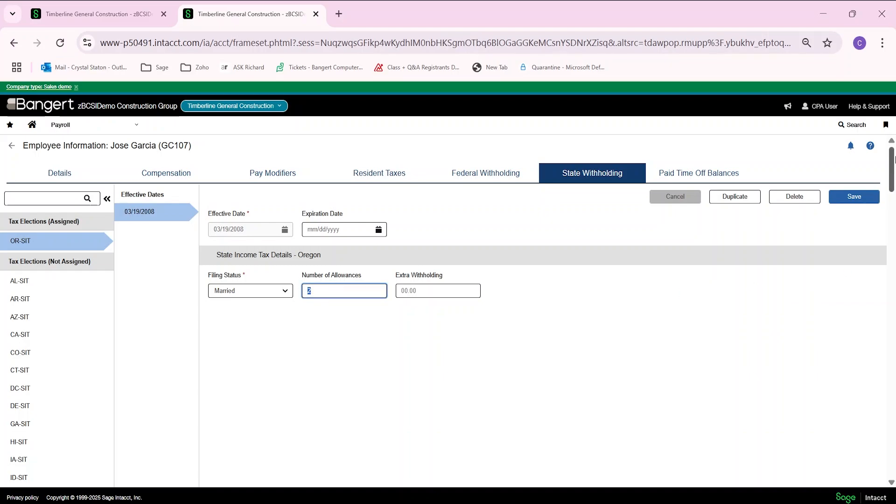
pyautogui.write('999')
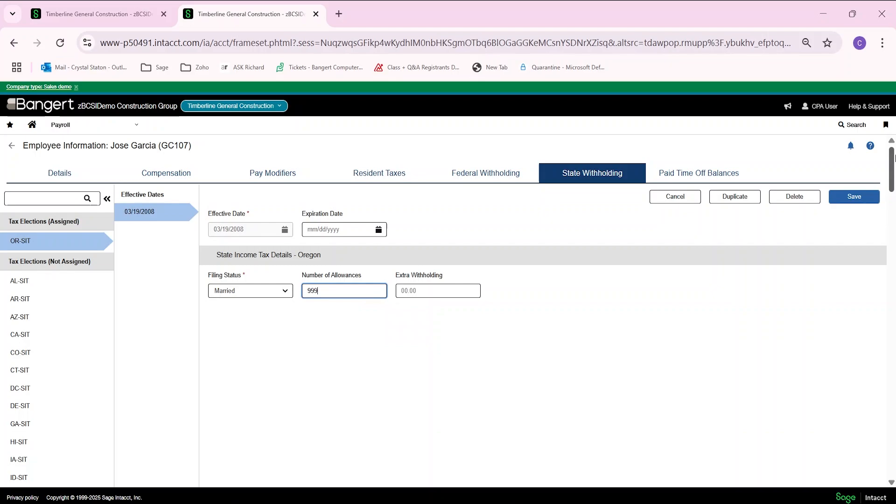
pyautogui.click(853, 197)
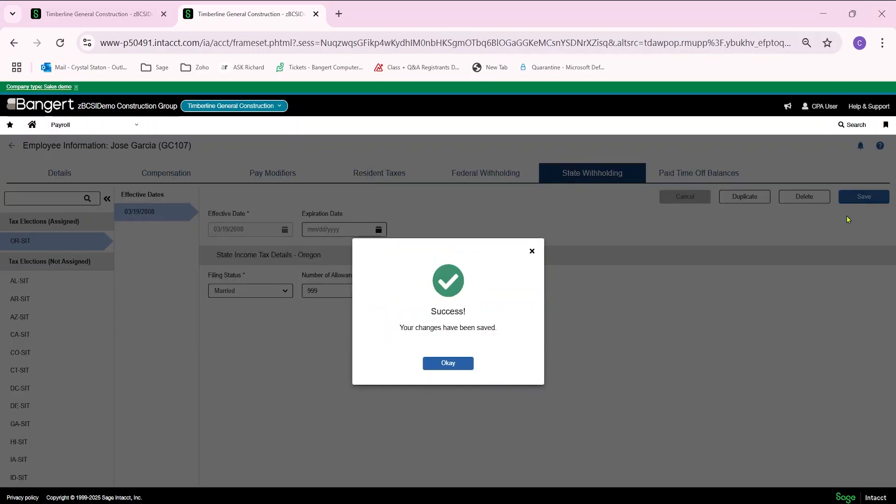
pyautogui.click(430, 365)
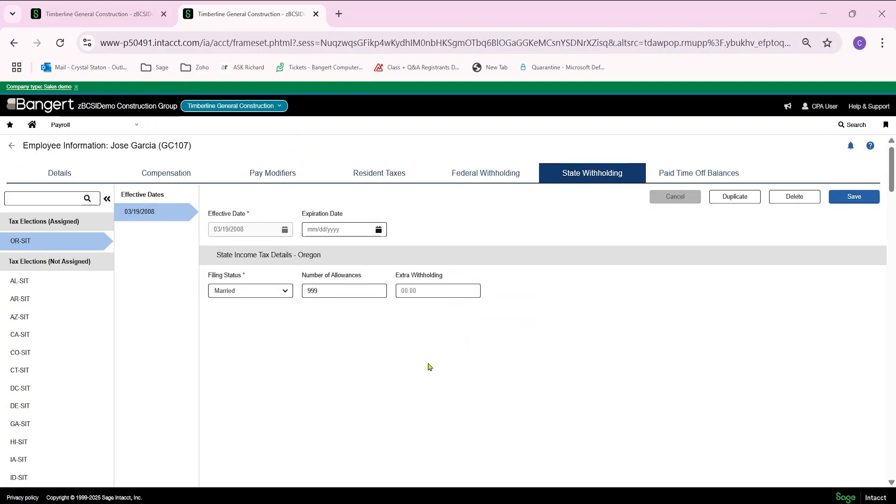
# - Check the OR-SIT amount in the employee's pending check before recalculating, and return to the checks table
pyautogui.click(99, 22)
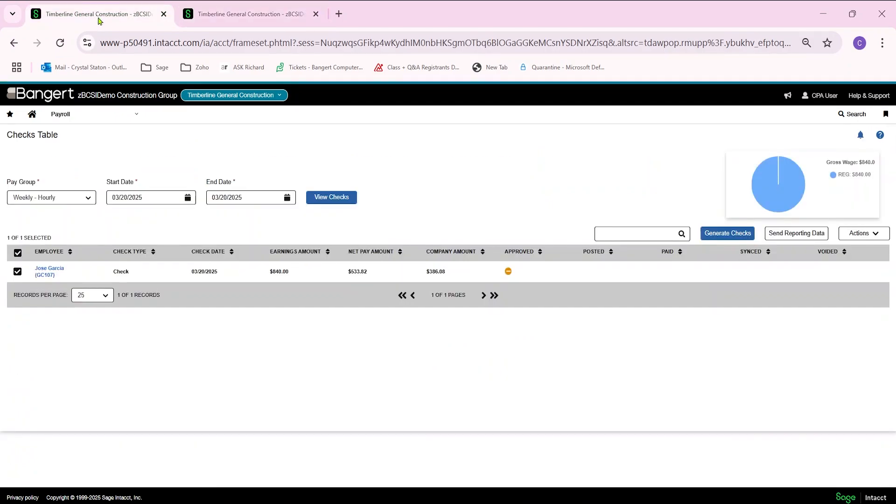
pyautogui.click(61, 269)
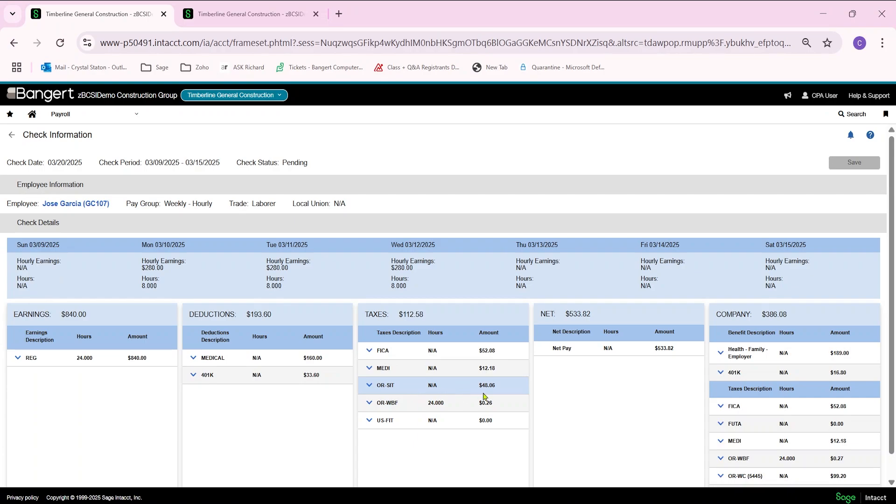
pyautogui.click(11, 135)
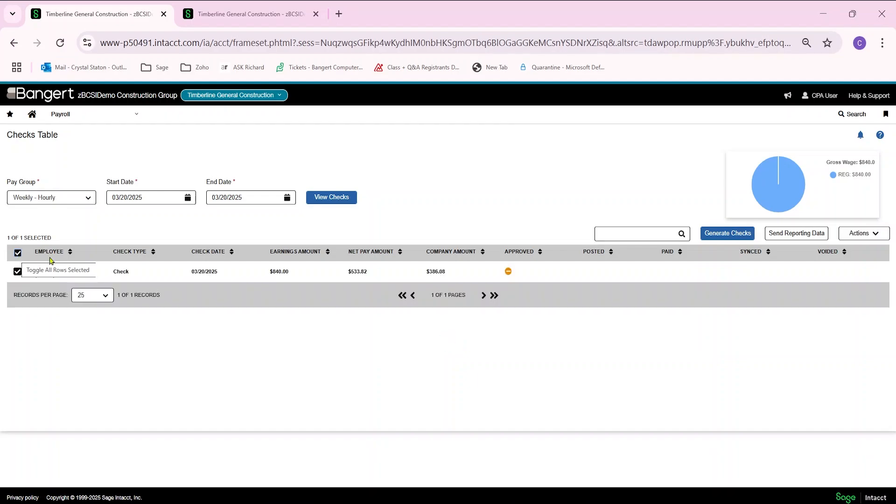
# - Recalculate the selected check with the new state allowances and open its details to review the OR-SIT amount
pyautogui.click(876, 235)
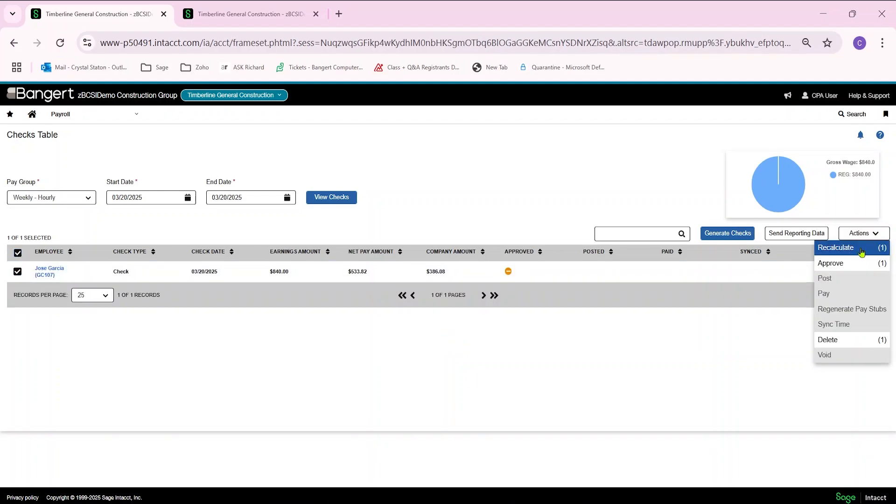
pyautogui.click(858, 248)
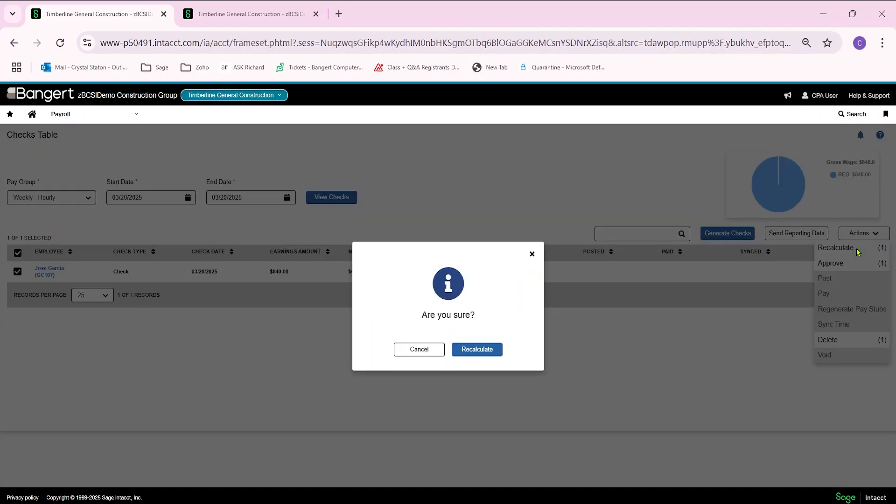
pyautogui.click(490, 350)
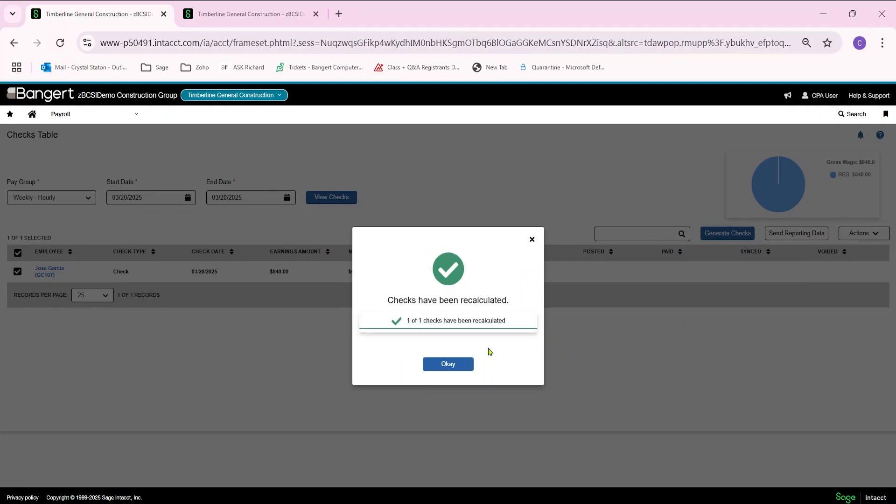
pyautogui.click(450, 363)
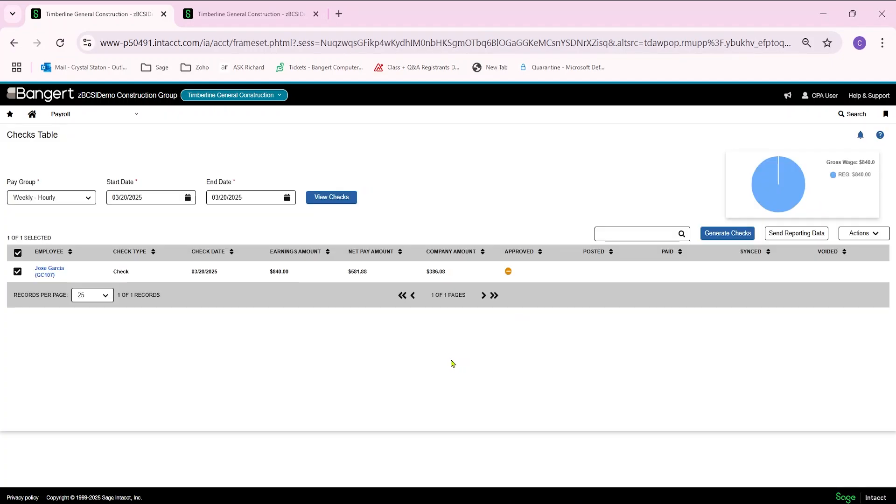
pyautogui.click(50, 276)
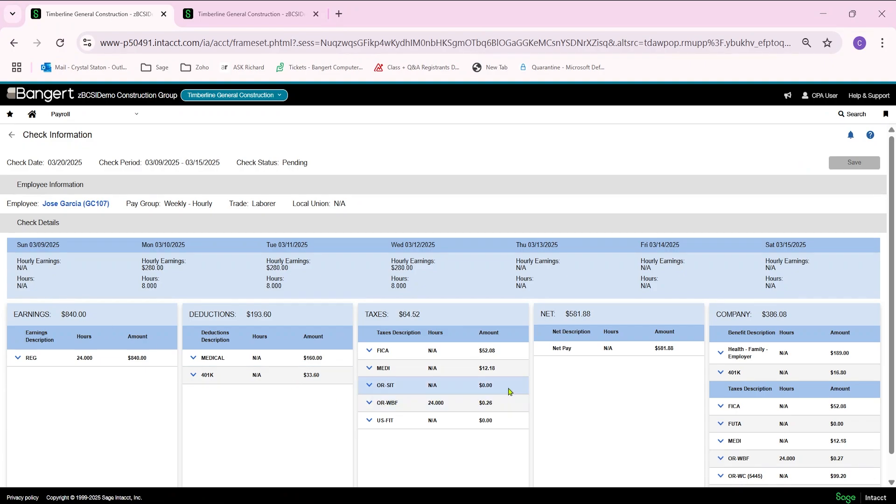